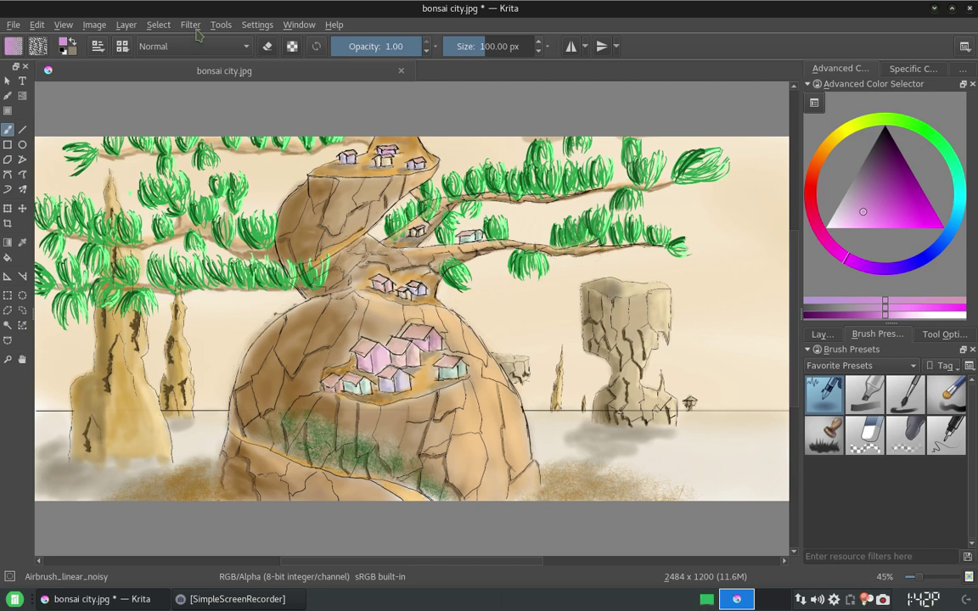
Step: Open Levels from the Filter menu, cancel it, reopen it, and show its preset editor
click(192, 26)
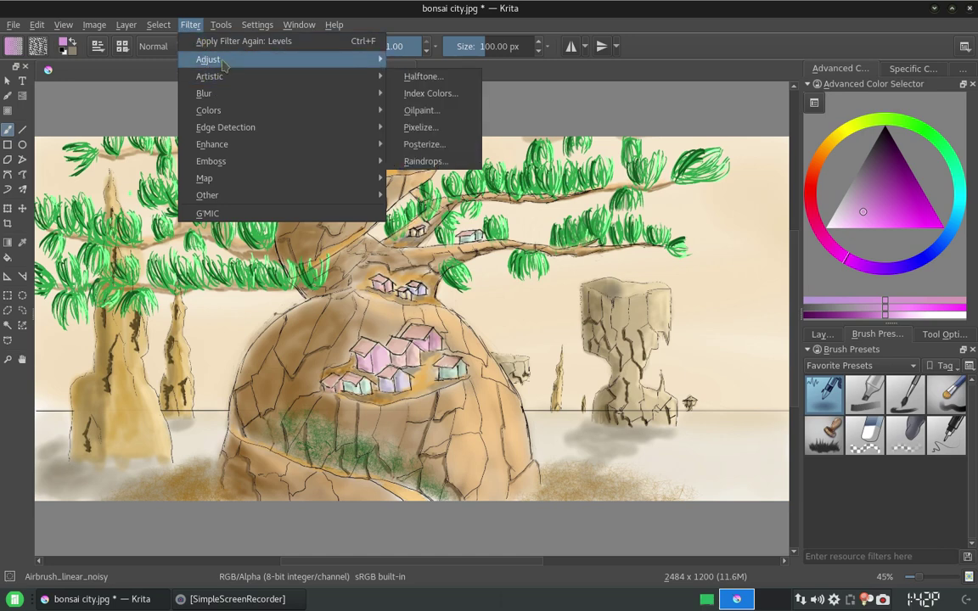
mouse_move(208, 60)
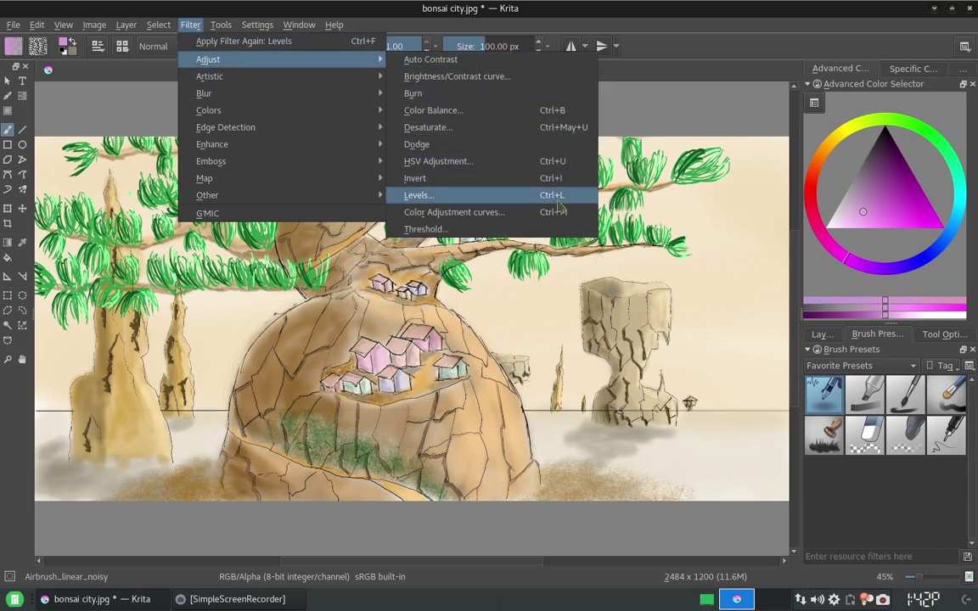
click(416, 196)
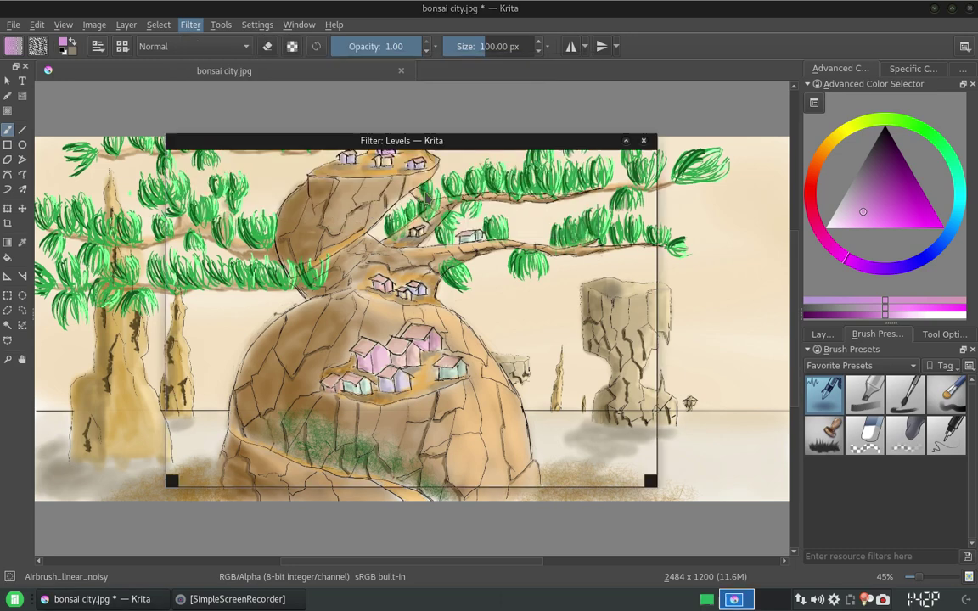
click(645, 141)
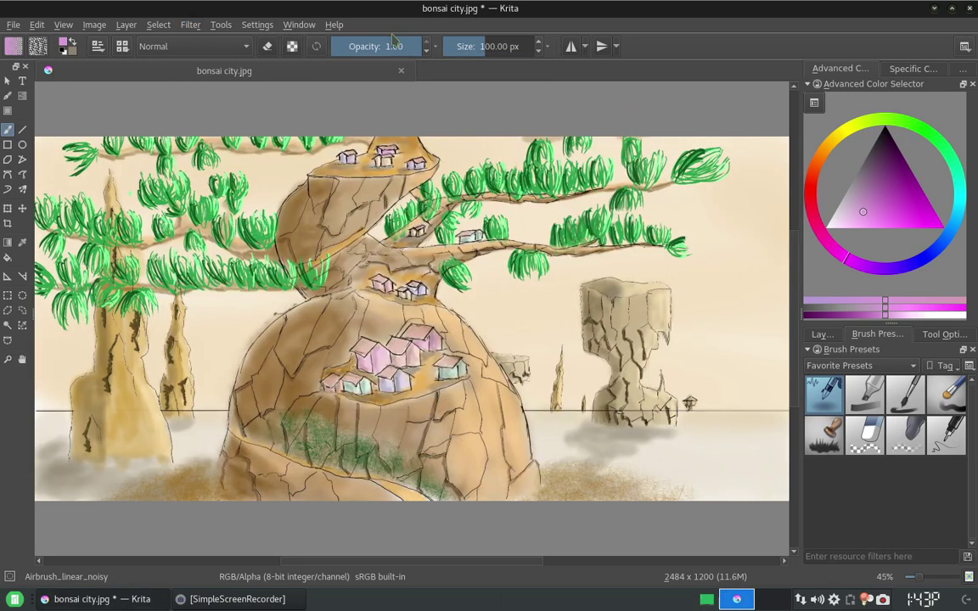
key(ctrl+alt+f)
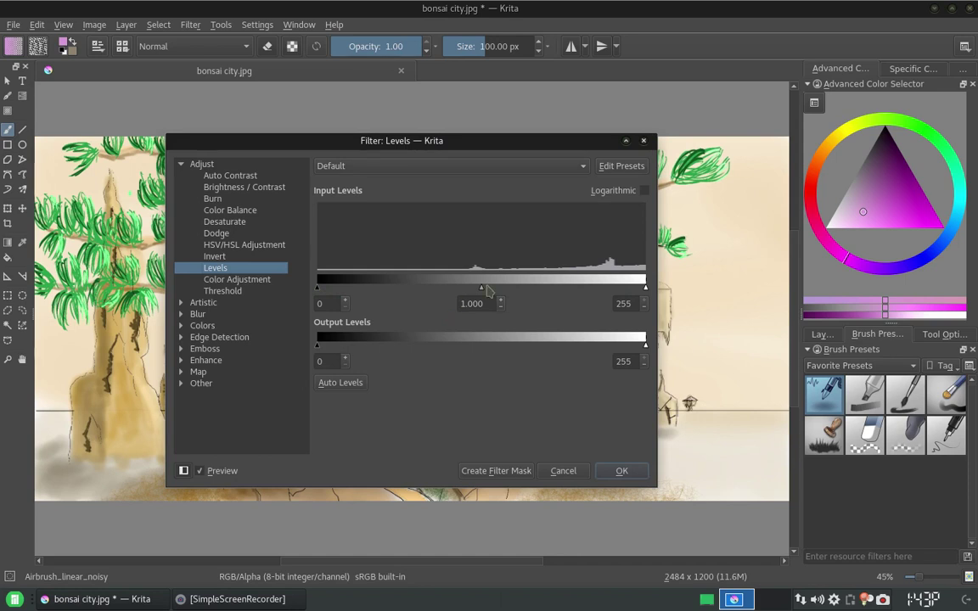
click(620, 166)
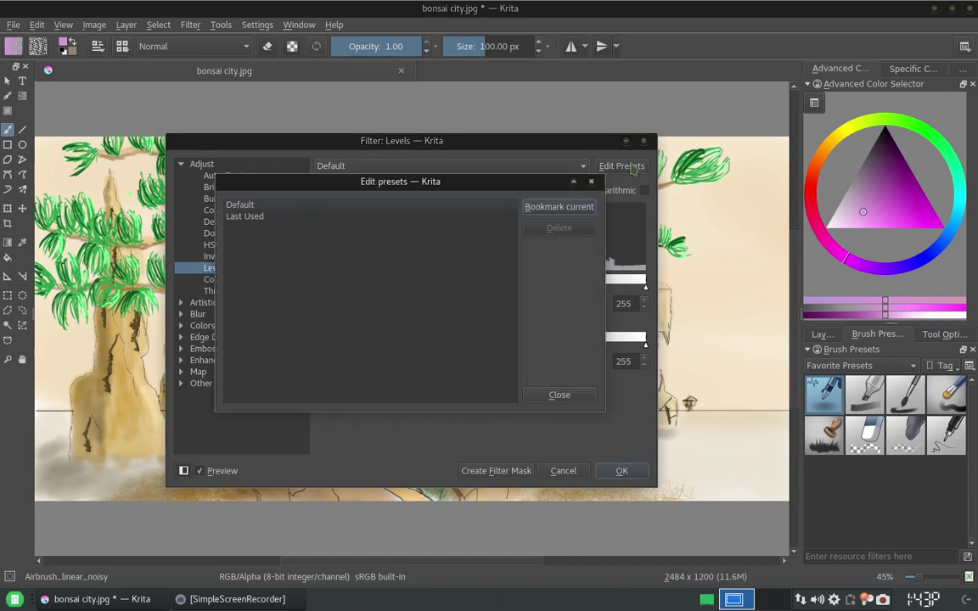
Step: Enable Levels preview and set input black point 70 and gamma 1.487
click(559, 396)
mouse_move(368, 140)
mouse_down()
mouse_move(542, 98)
mouse_move(554, 86)
mouse_up()
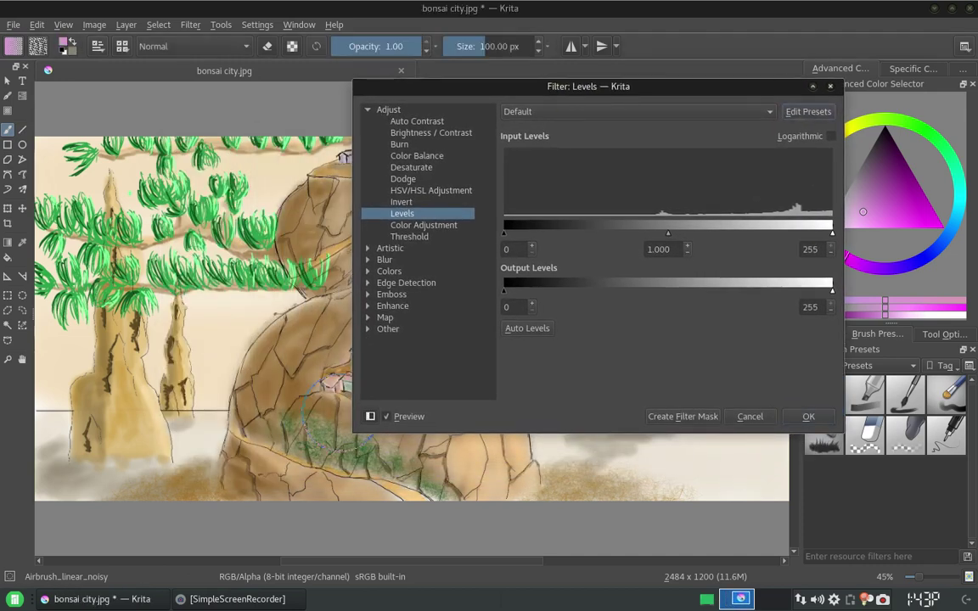
click(388, 416)
drag(505, 242, 594, 242)
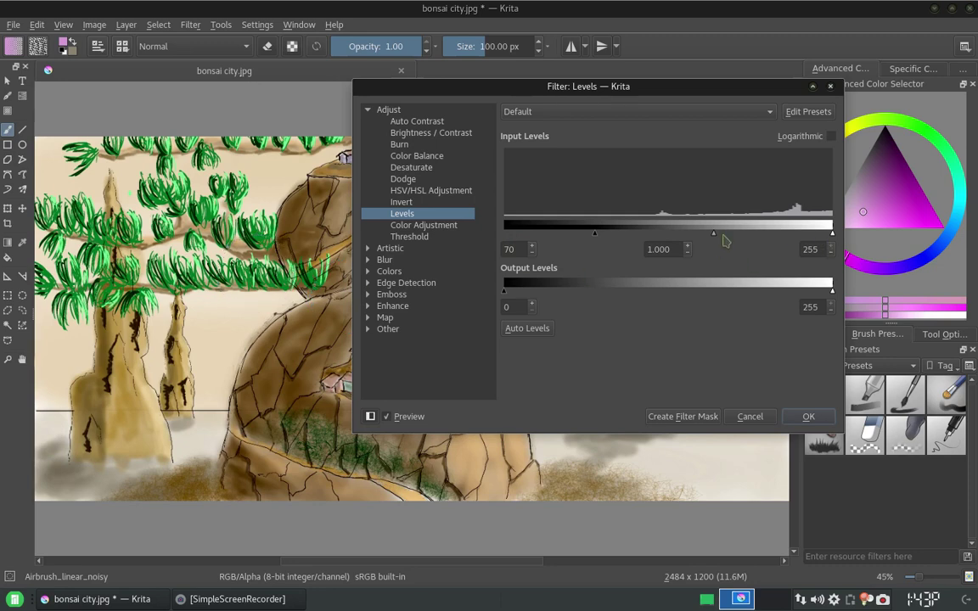
drag(716, 240, 688, 242)
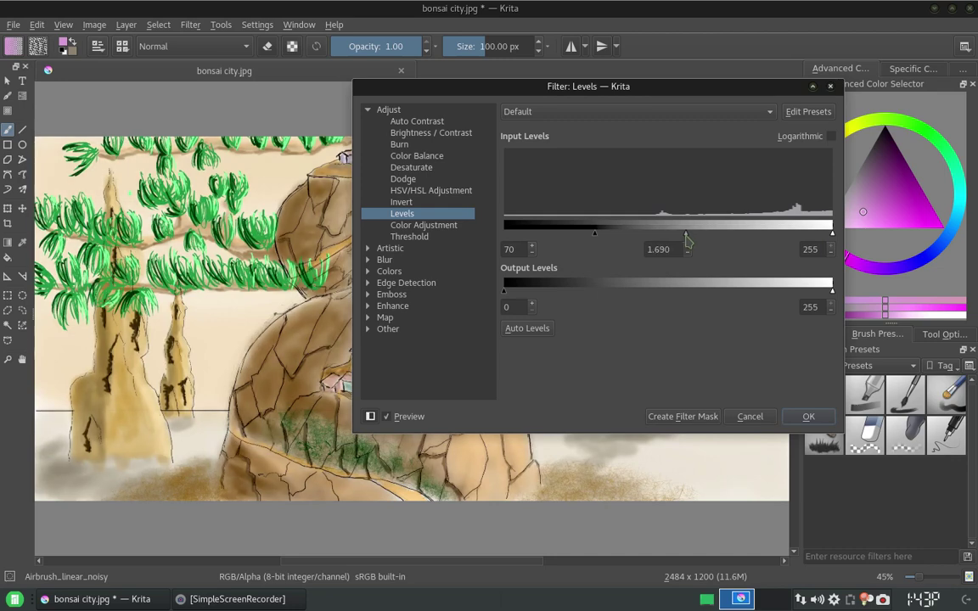
drag(688, 242, 694, 243)
Step: Bookmark the current Levels settings as a new preset named Prueba
click(805, 113)
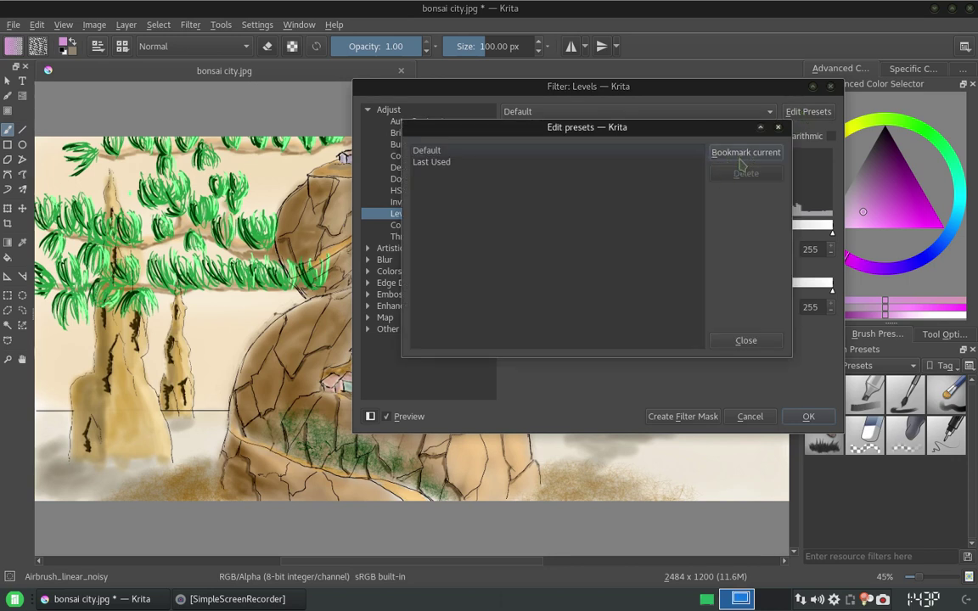
click(767, 156)
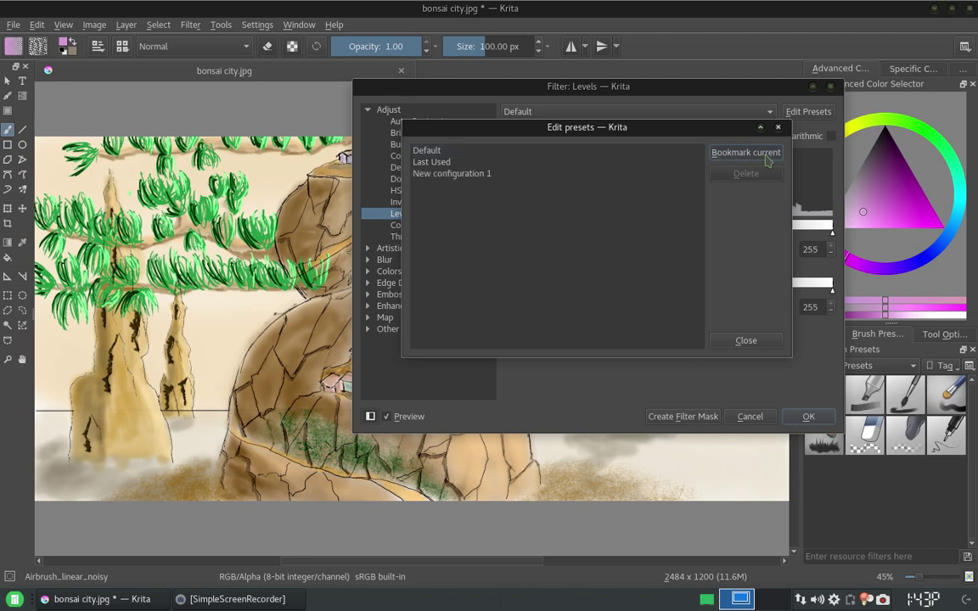
click(466, 175)
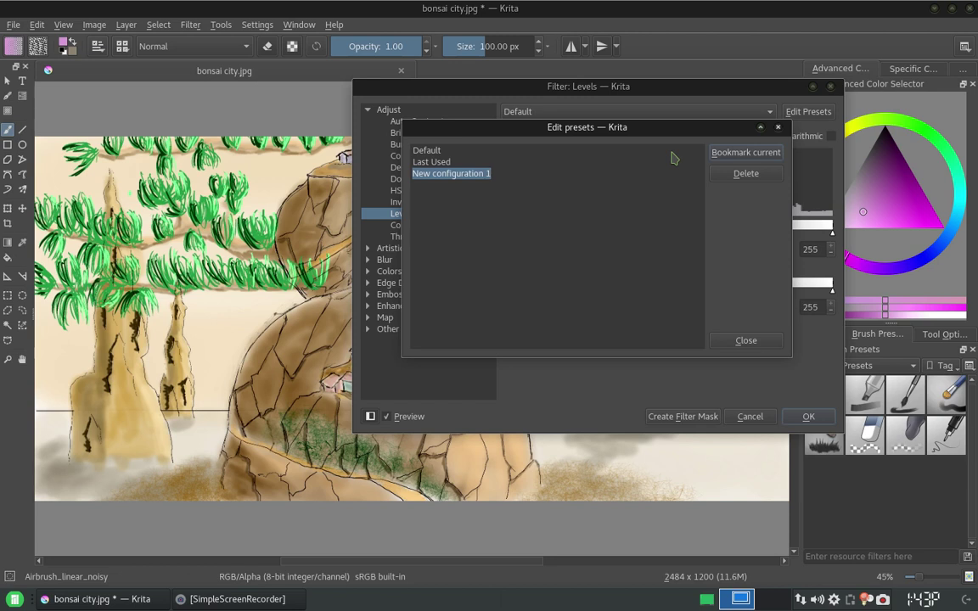
text(Prueba)
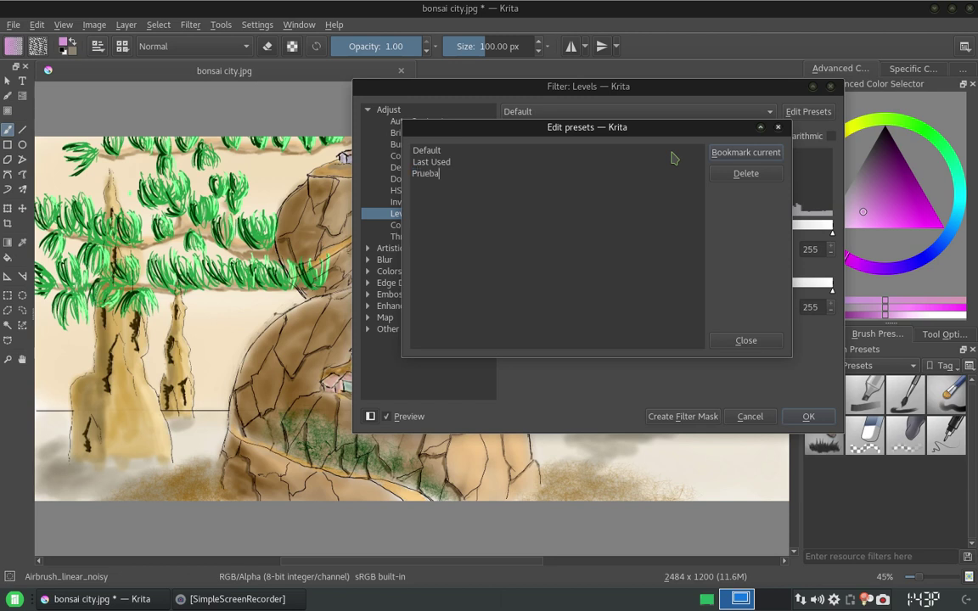
key(Return)
click(747, 341)
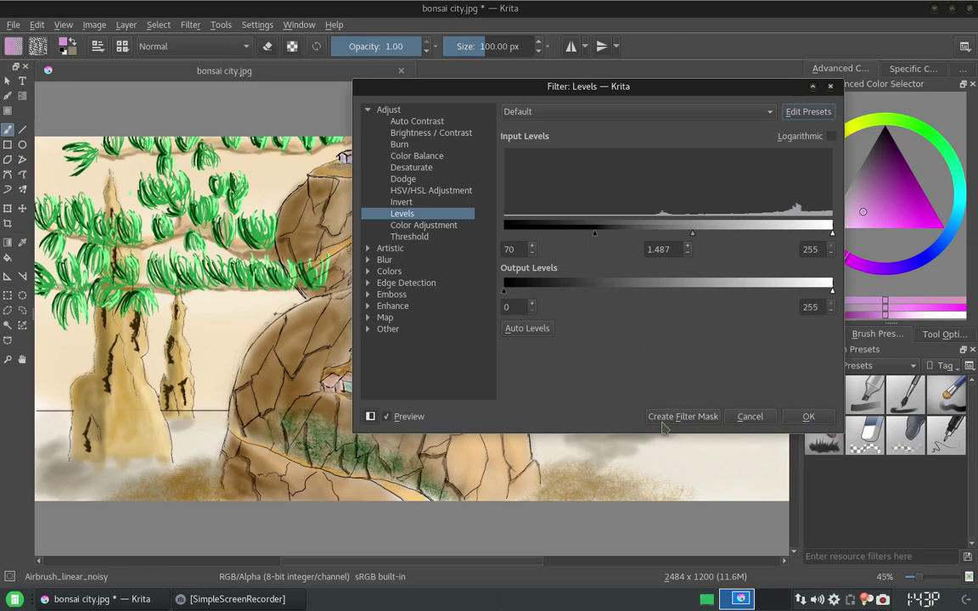
Step: Cancel the Levels adjustment, reopen Levels at defaults 0, 1.000, 255, and list its presets
click(751, 417)
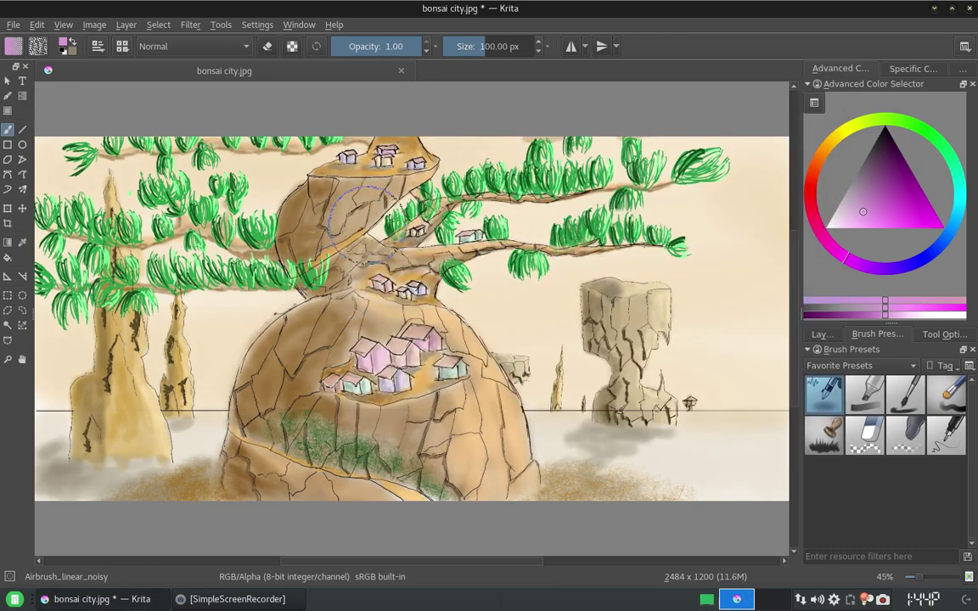
click(191, 25)
mouse_move(208, 59)
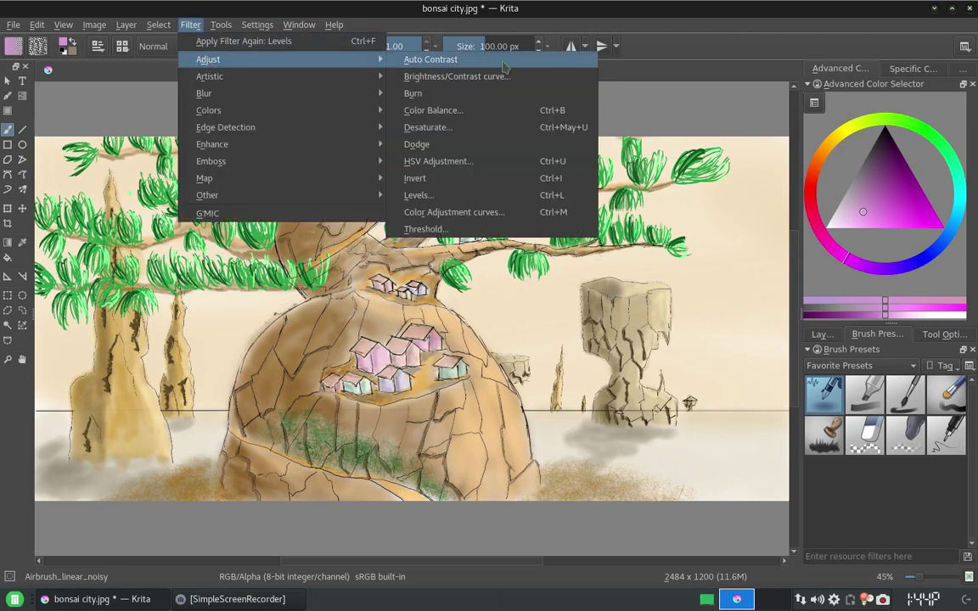
click(565, 195)
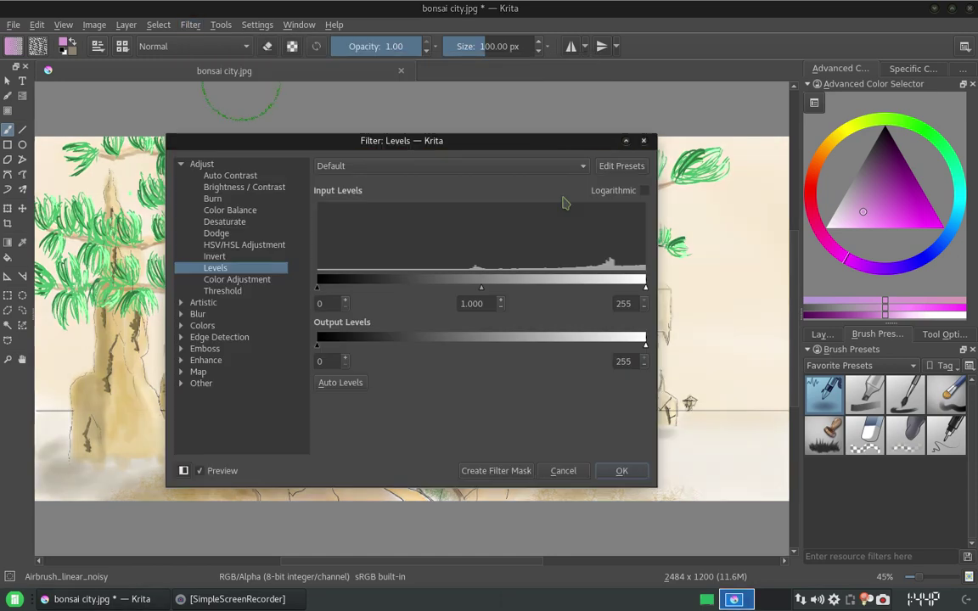
mouse_move(460, 134)
mouse_down()
mouse_move(655, 86)
mouse_move(655, 76)
mouse_up()
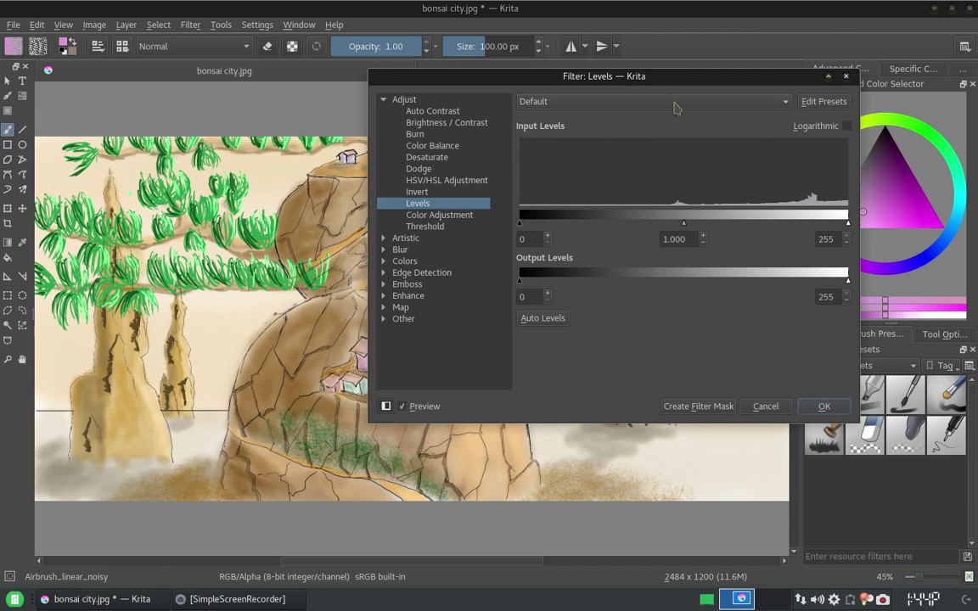
click(783, 102)
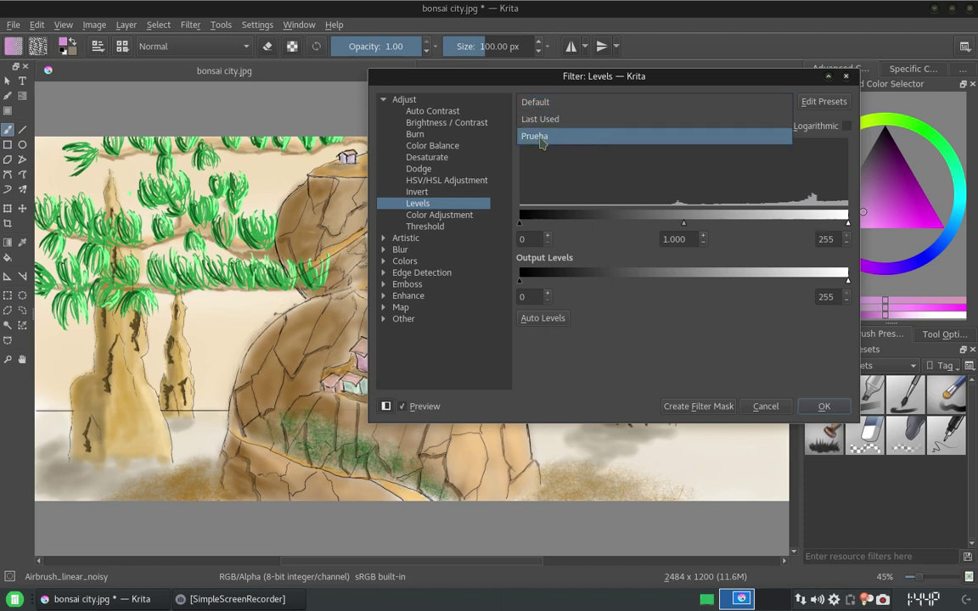
Step: Load the Prueba preset (70, 1.487, 255) and close the Levels filter
click(540, 141)
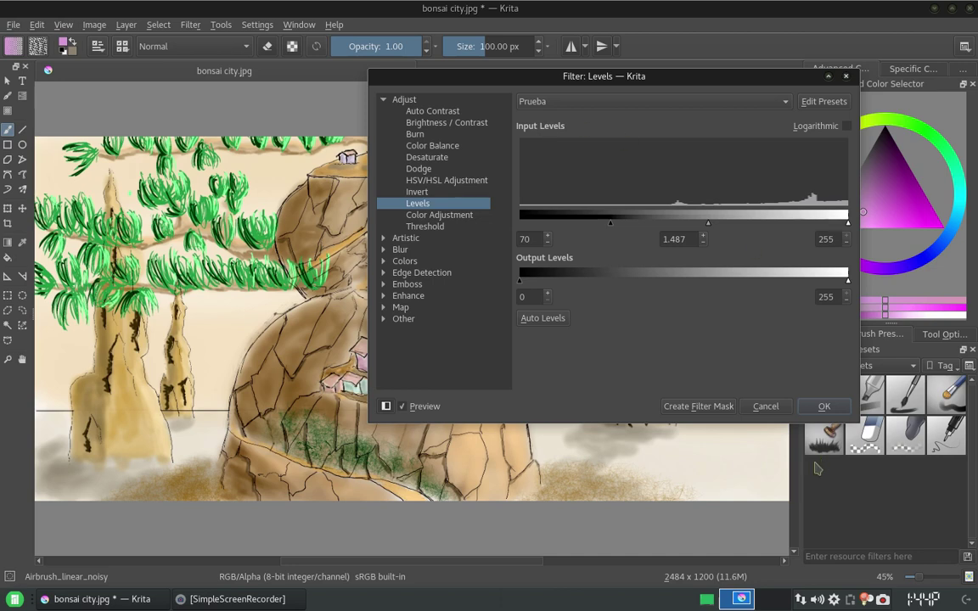
key(Return)
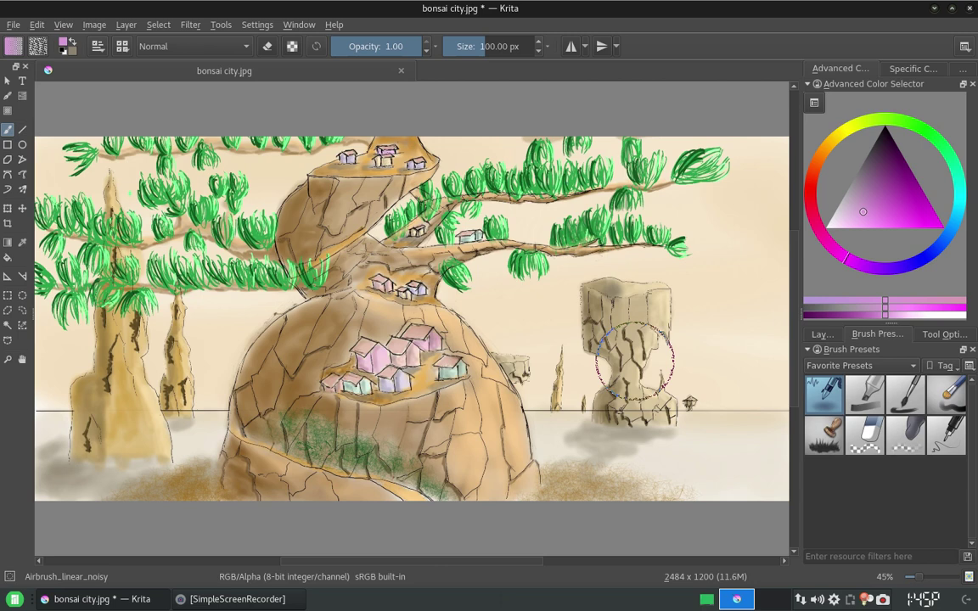
Step: Bring the SimpleScreenRecorder window to the front and nudge it slightly up
click(280, 600)
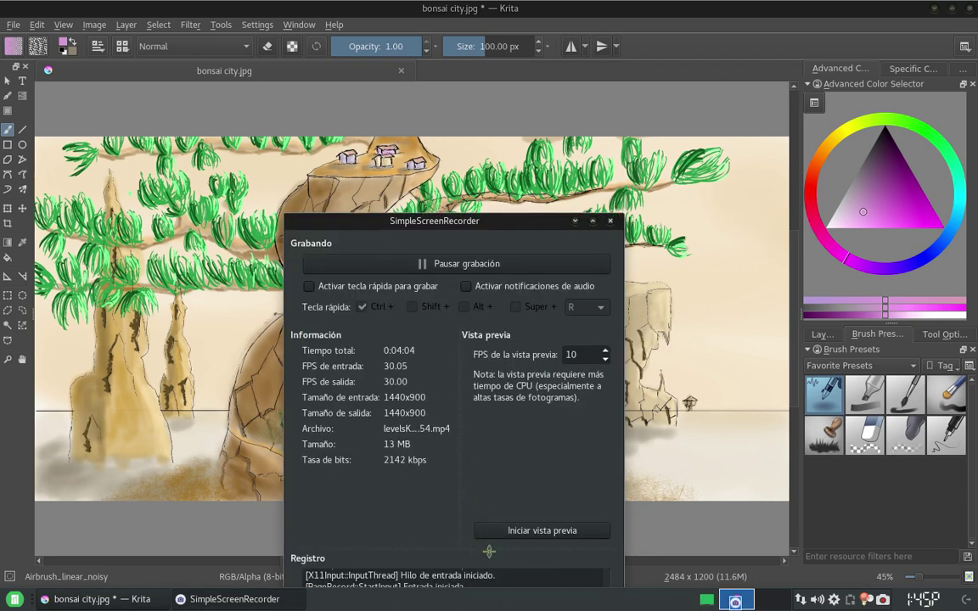
drag(405, 219, 408, 179)
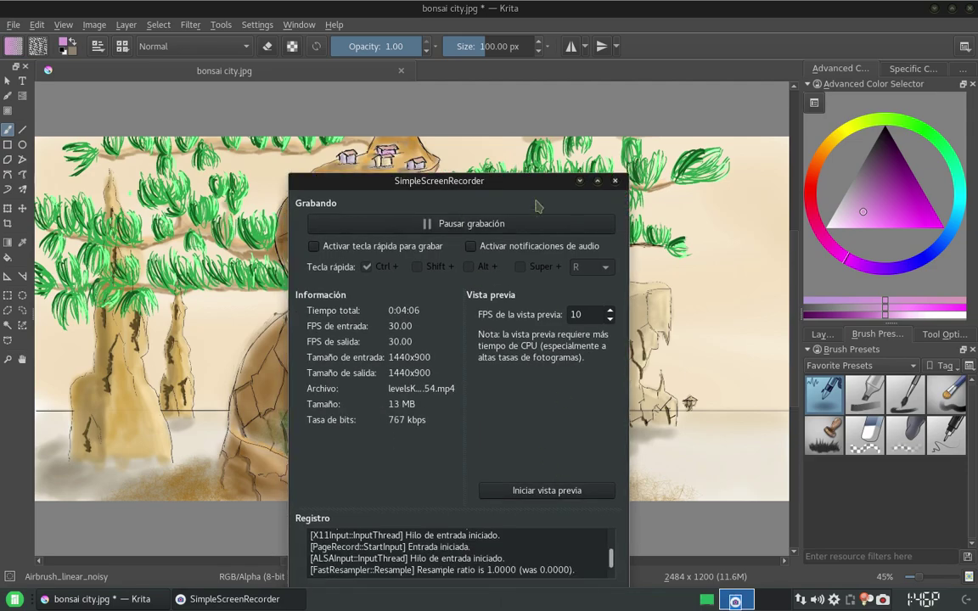